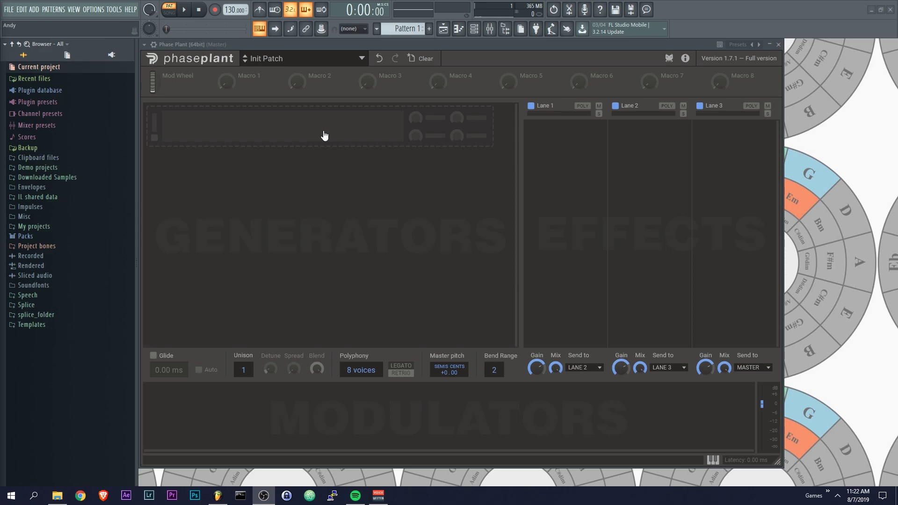
# - Add a Default Wavetable oscillator to the first group and tune it to -24 semitones
pyautogui.click(325, 135)
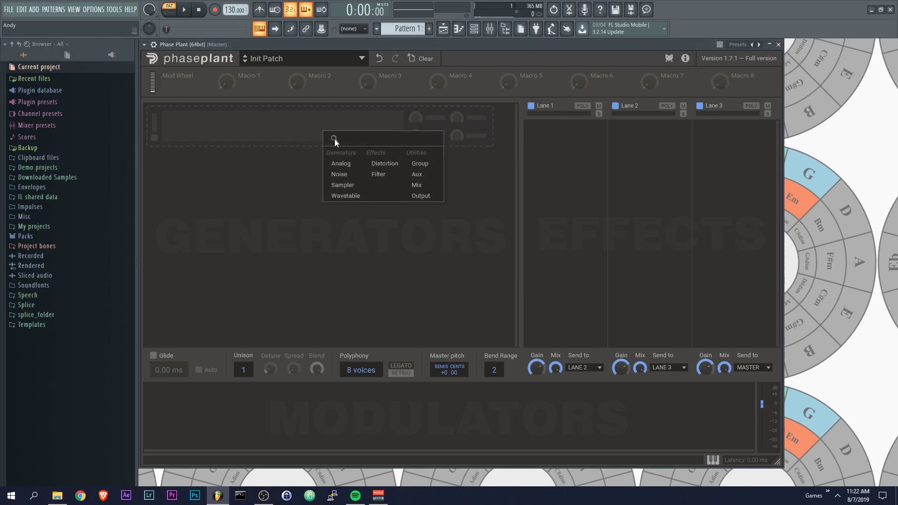
pyautogui.click(347, 196)
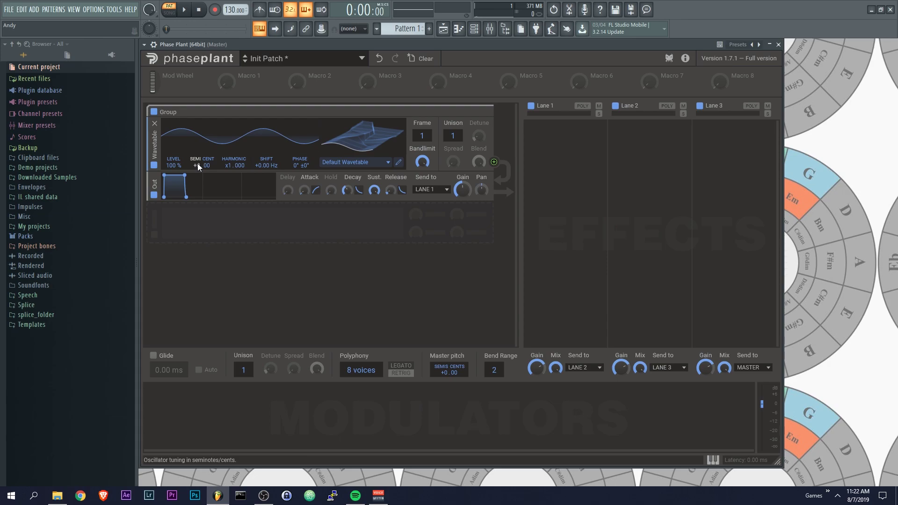
pyautogui.moveTo(197, 164); pyautogui.dragTo(197, 200)
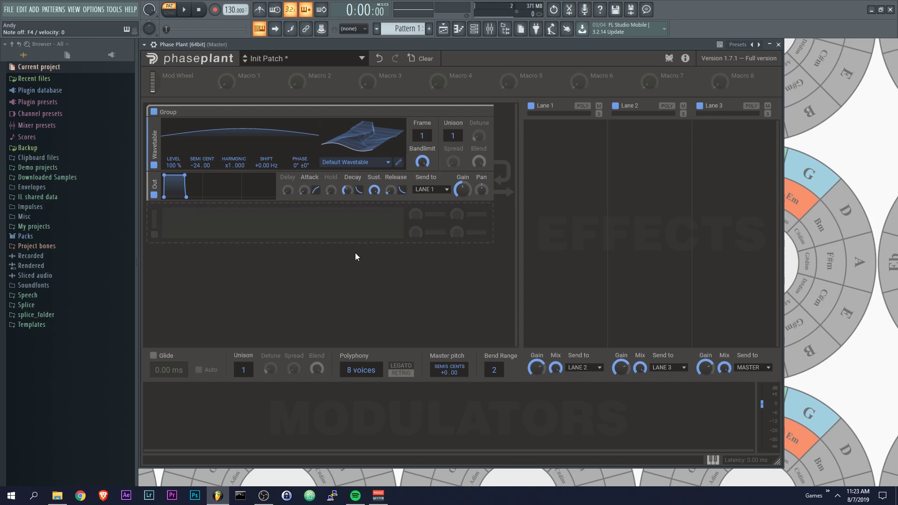
# - Add a second group holding a new Wavetable oscillator
pyautogui.click(253, 219)
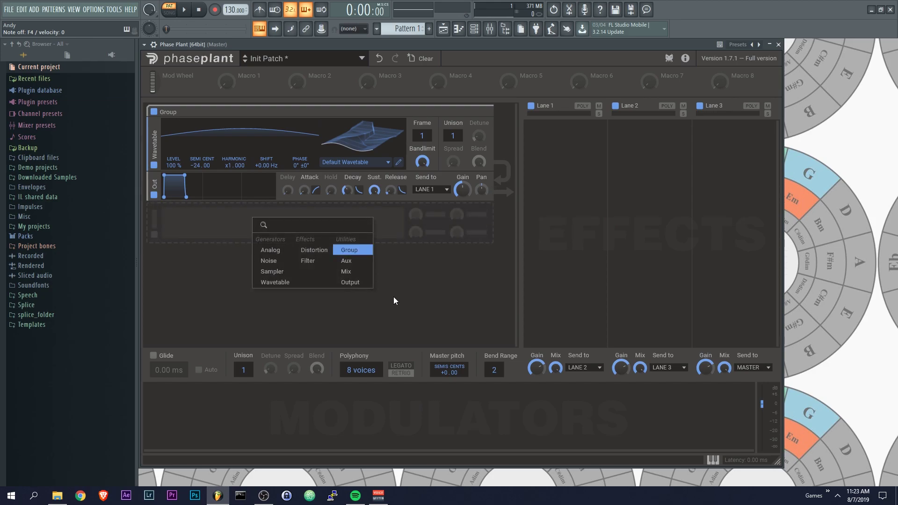
pyautogui.click(356, 249)
pyautogui.click(247, 240)
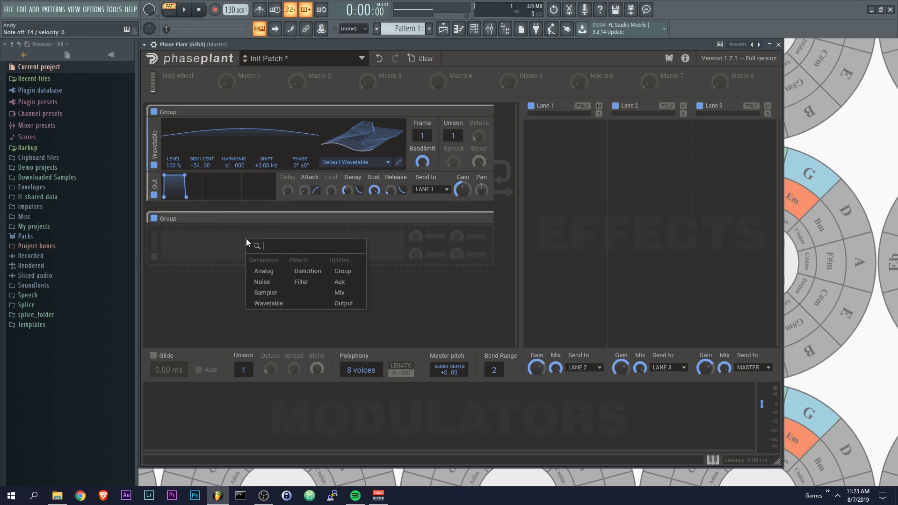
pyautogui.click(279, 306)
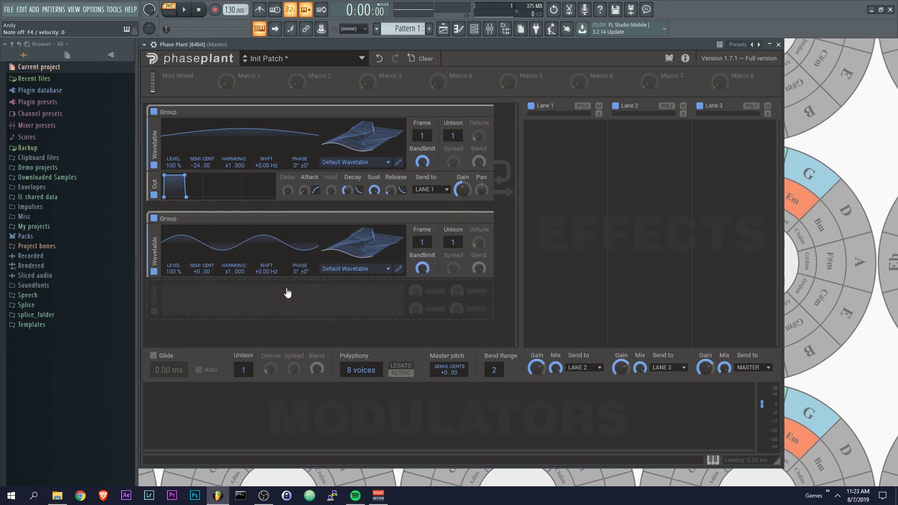
# - Load the Triple wavetable from the factory folder into the second oscillator
pyautogui.click(370, 270)
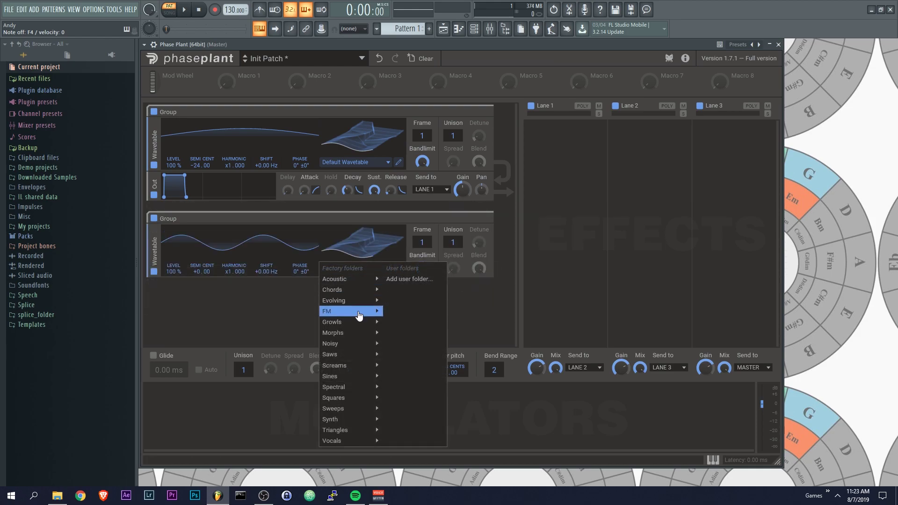
pyautogui.moveTo(358, 316)
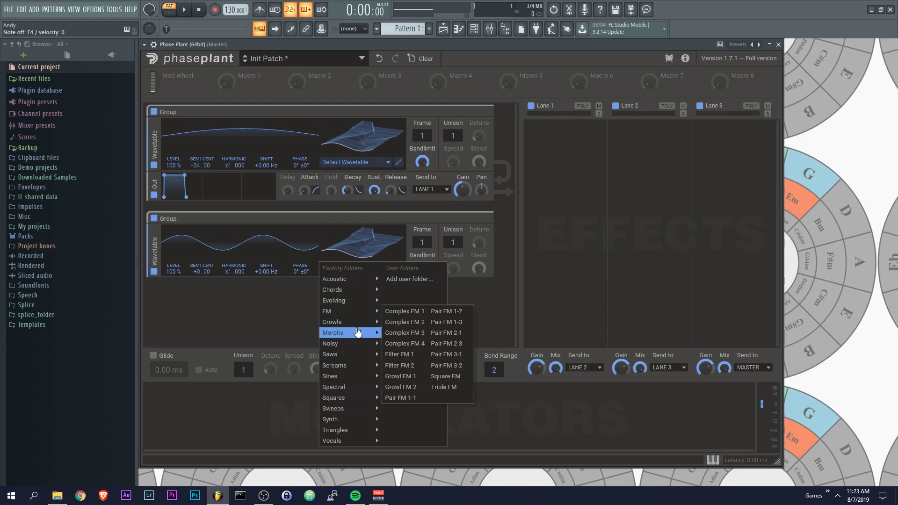
pyautogui.moveTo(362, 280)
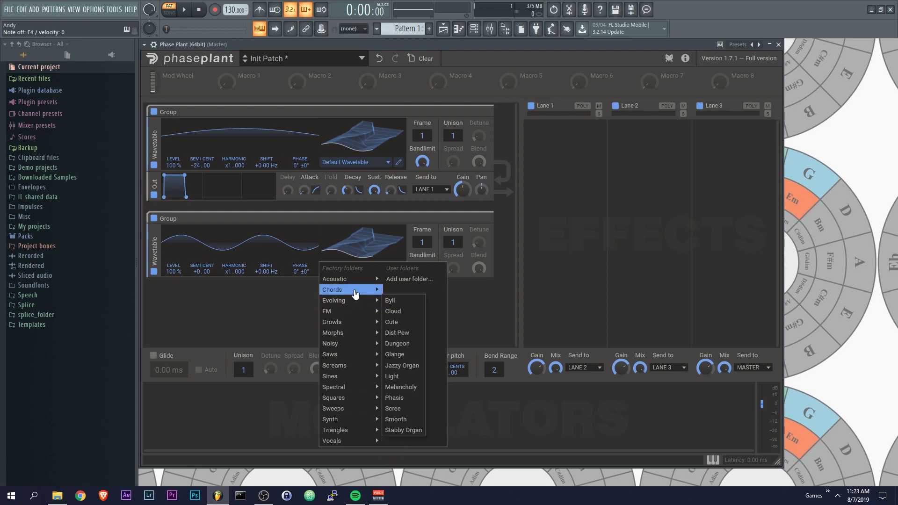
pyautogui.click(391, 285)
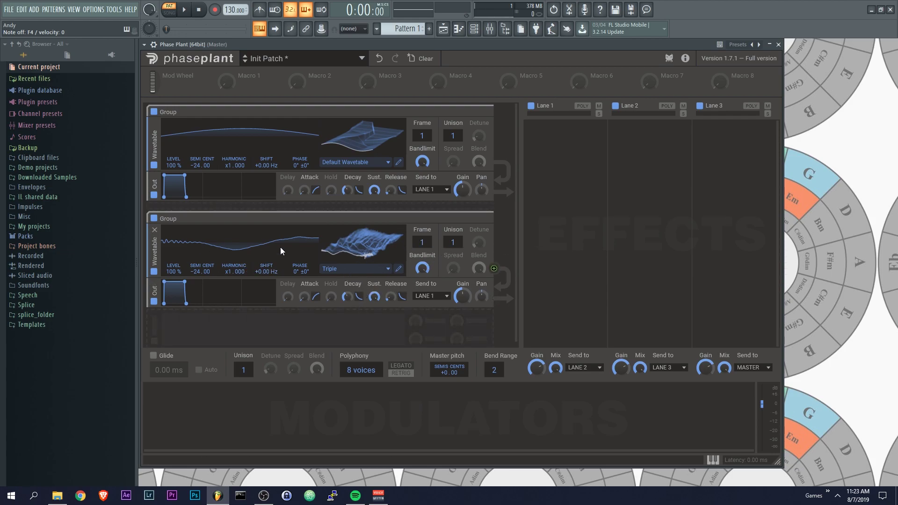
pyautogui.click(350, 268)
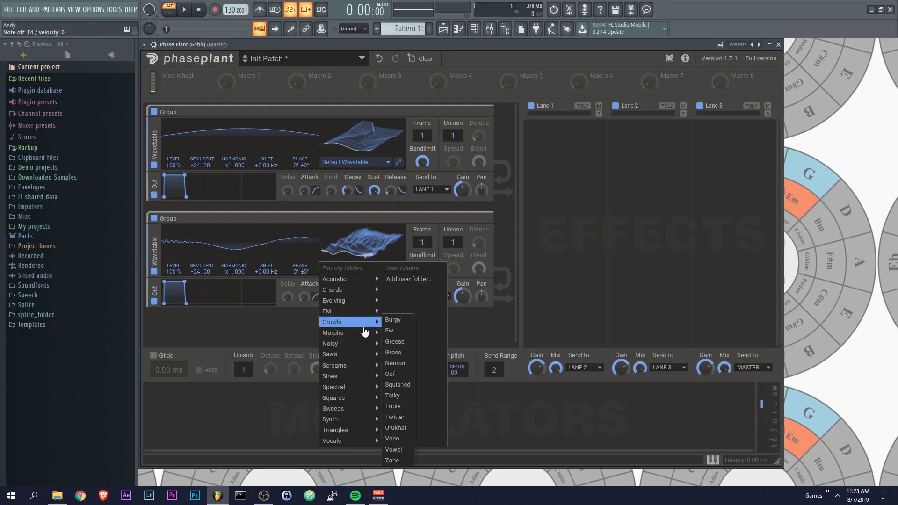
# - Rename the first group 'Sub' and the second group 'Distortion'
pyautogui.click(290, 322)
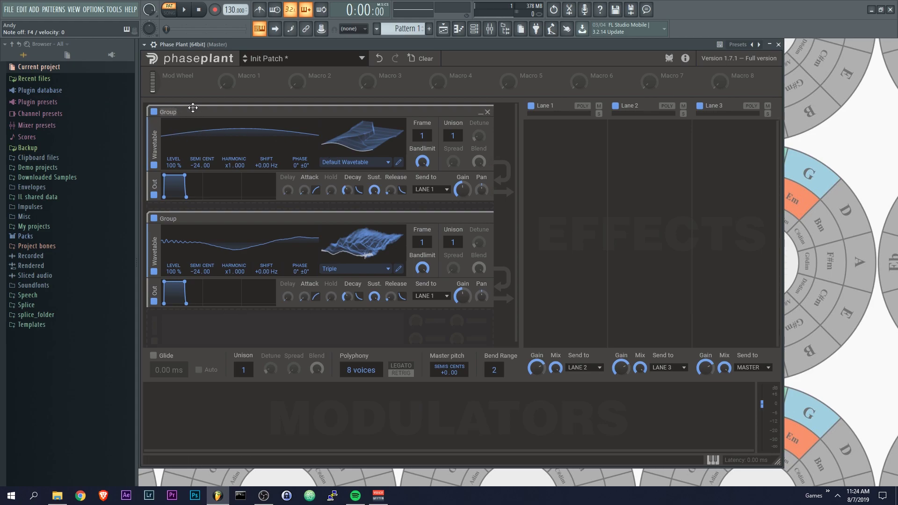
pyautogui.write('Sub')
pyautogui.doubleClick(172, 218)
pyautogui.write('Distortion')
# - Keep Sub sending to Lane 1 and send the Distortion group to Lane 2
pyautogui.click(435, 189)
pyautogui.click(430, 195)
pyautogui.click(431, 296)
pyautogui.click(432, 312)
# - Route both Lane 1 and Lane 2 to Master
pyautogui.click(585, 371)
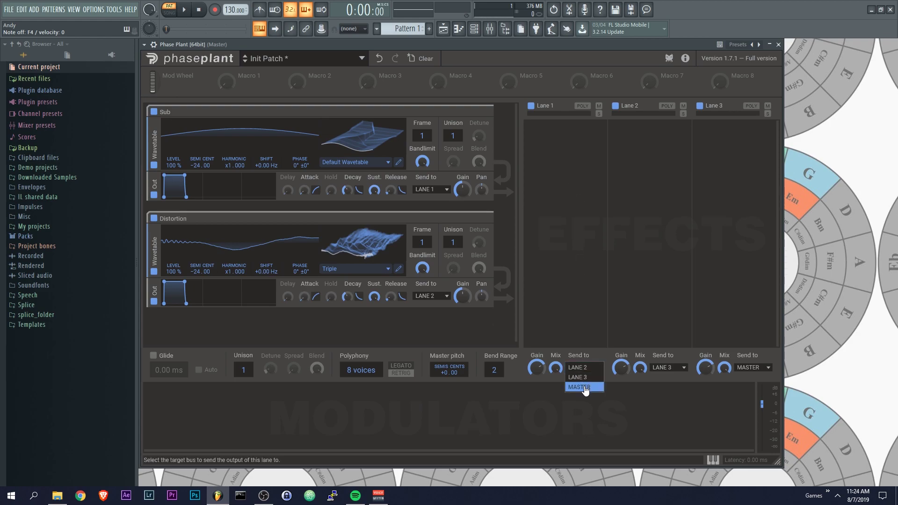
pyautogui.click(585, 388)
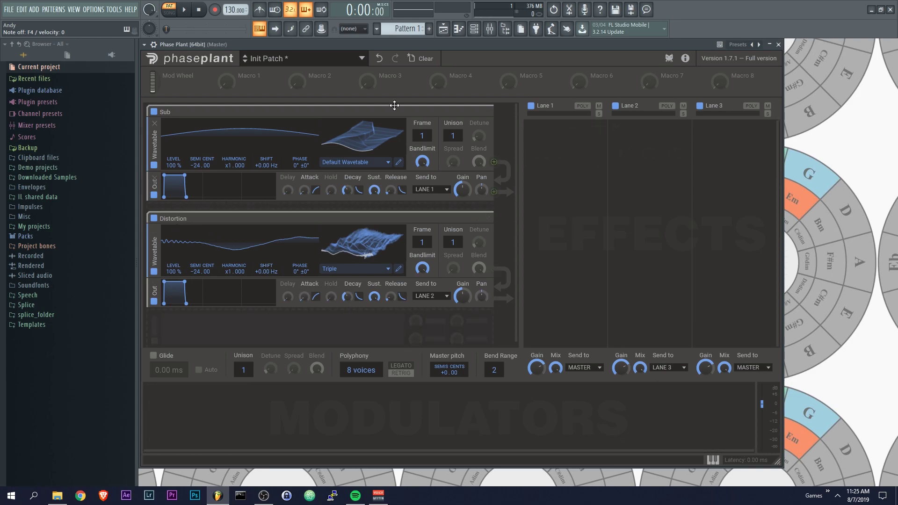
pyautogui.click(670, 367)
pyautogui.click(674, 377)
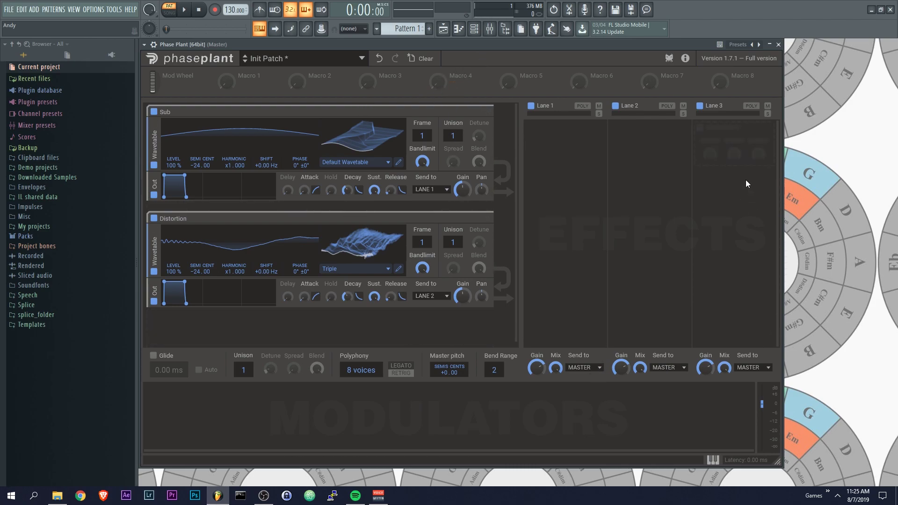
# - Lower the Distortion group's Gain knob to about -21.7 dB
pyautogui.click(731, 129)
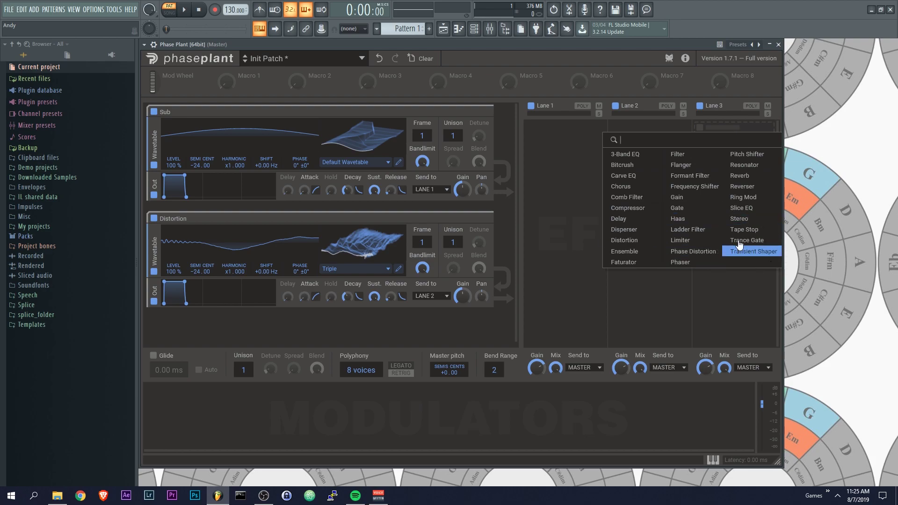
pyautogui.click(582, 238)
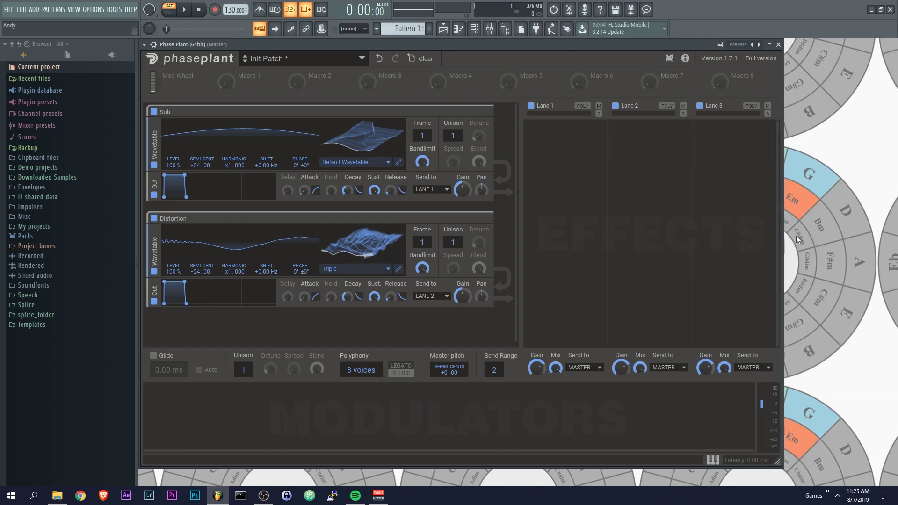
pyautogui.moveTo(573, 161)
pyautogui.moveTo(554, 140)
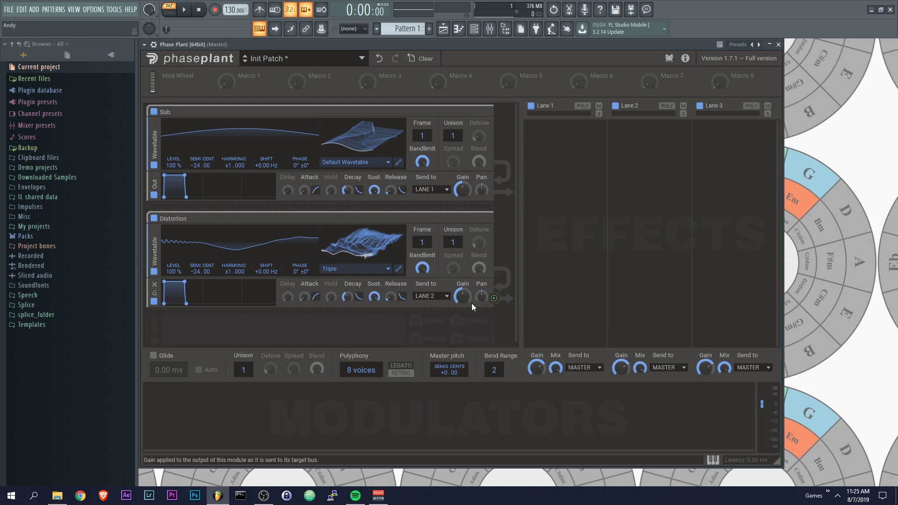
pyautogui.moveTo(467, 301)
pyautogui.moveTo(462, 296); pyautogui.dragTo(462, 310)
pyautogui.moveTo(466, 295)
pyautogui.mouseDown()
pyautogui.moveTo(467, 286)
pyautogui.moveTo(466, 295)
pyautogui.mouseUp()
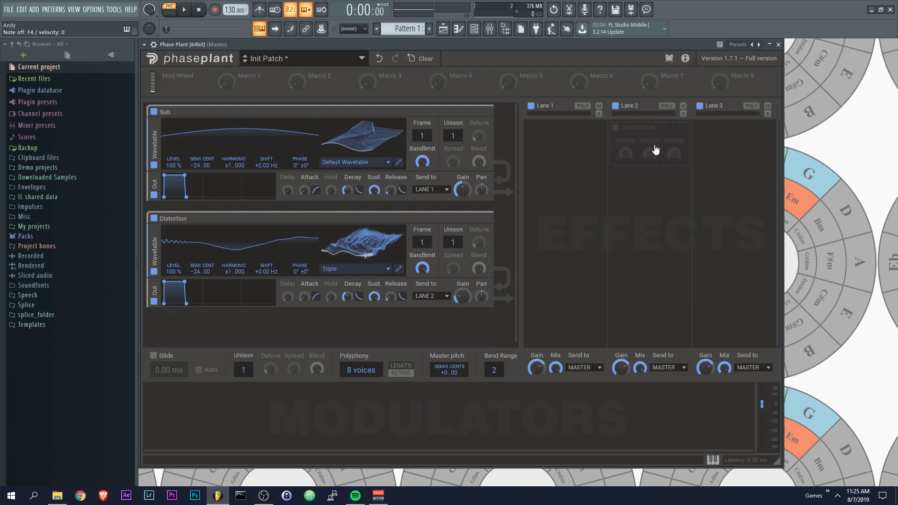
# - Add a Faturator effect to Lane 2
pyautogui.click(655, 148)
pyautogui.click(636, 277)
pyautogui.moveTo(662, 184)
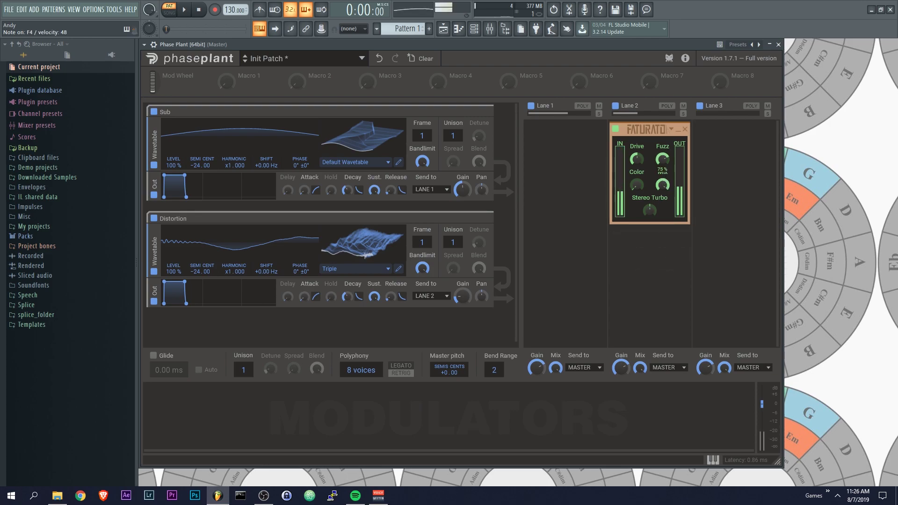
pyautogui.moveTo(636, 160)
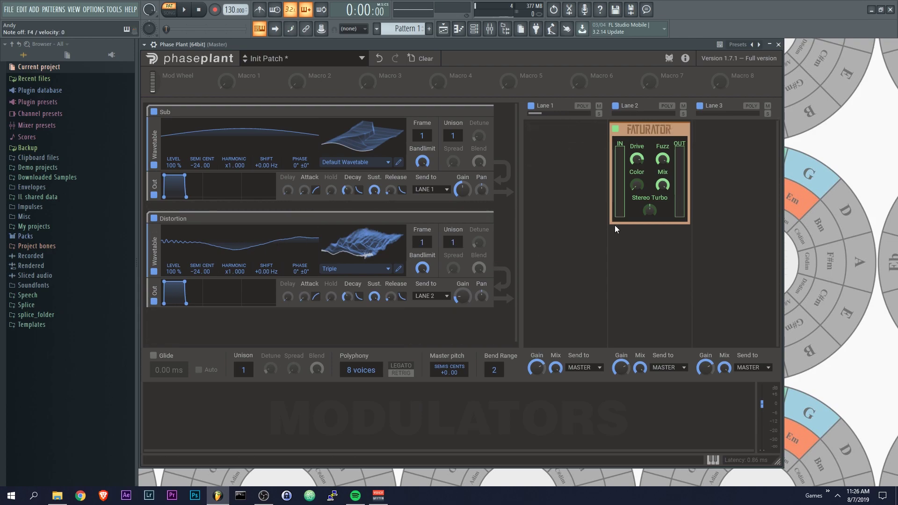
# - Add a Slice EQ after the Faturator with a low cut below about 186 Hz
pyautogui.click(674, 257)
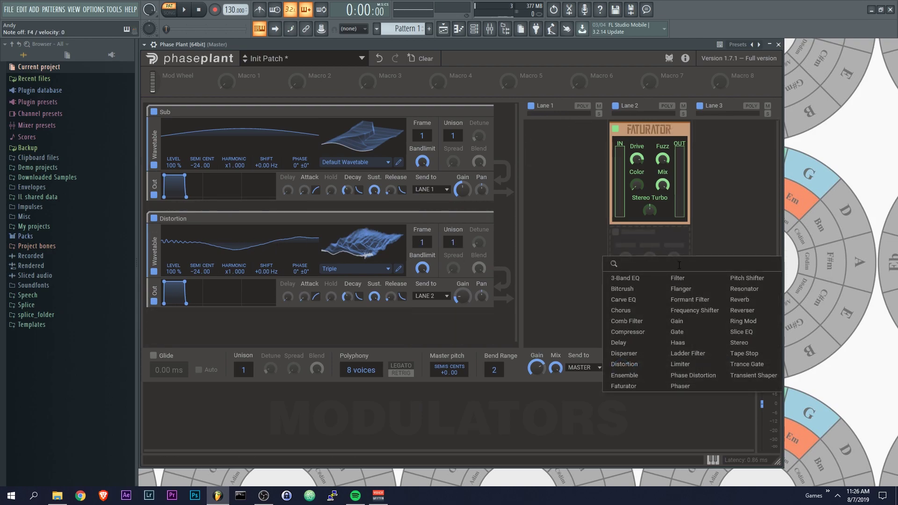
pyautogui.click(738, 332)
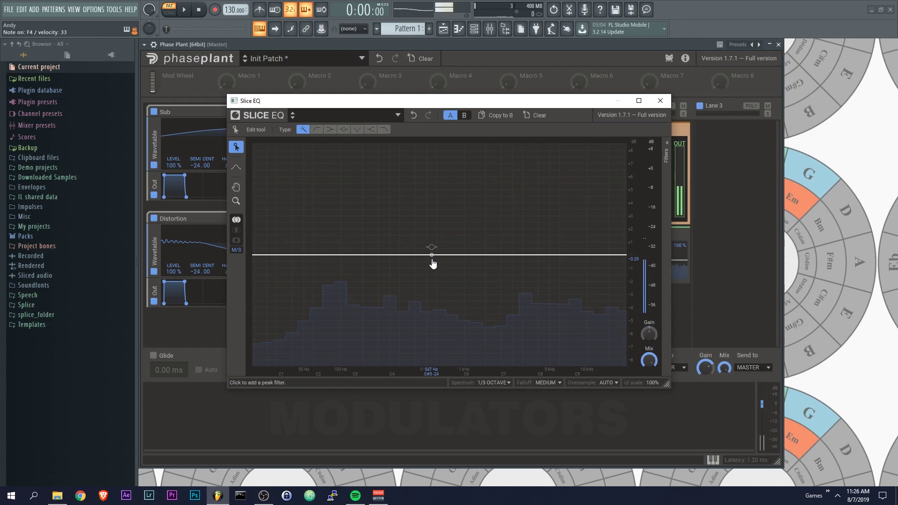
pyautogui.moveTo(308, 255); pyautogui.dragTo(364, 435)
pyautogui.click(660, 100)
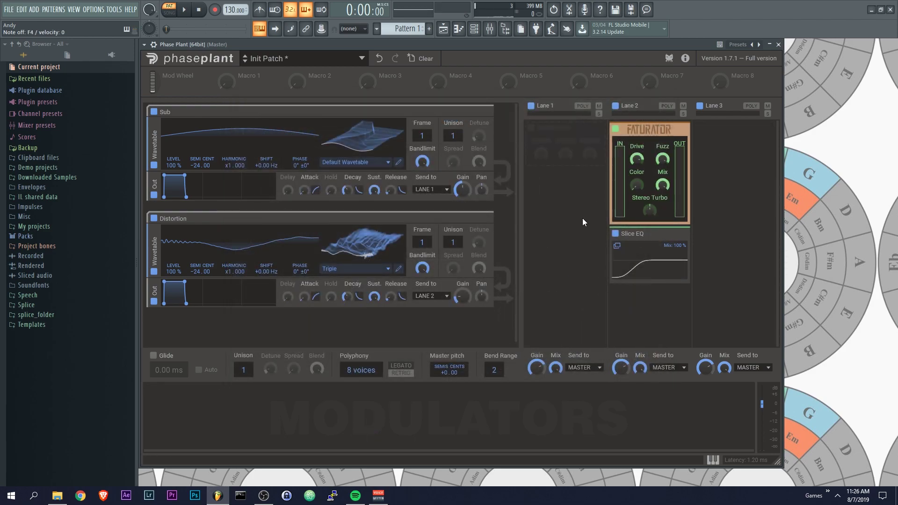
# - Add a flat Slice EQ to Lane 1
pyautogui.click(543, 140)
pyautogui.click(688, 208)
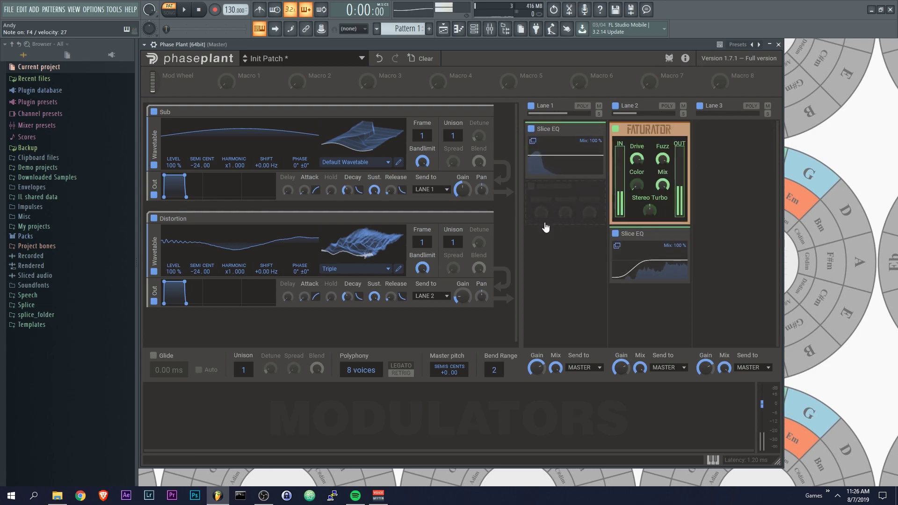
pyautogui.click(545, 161)
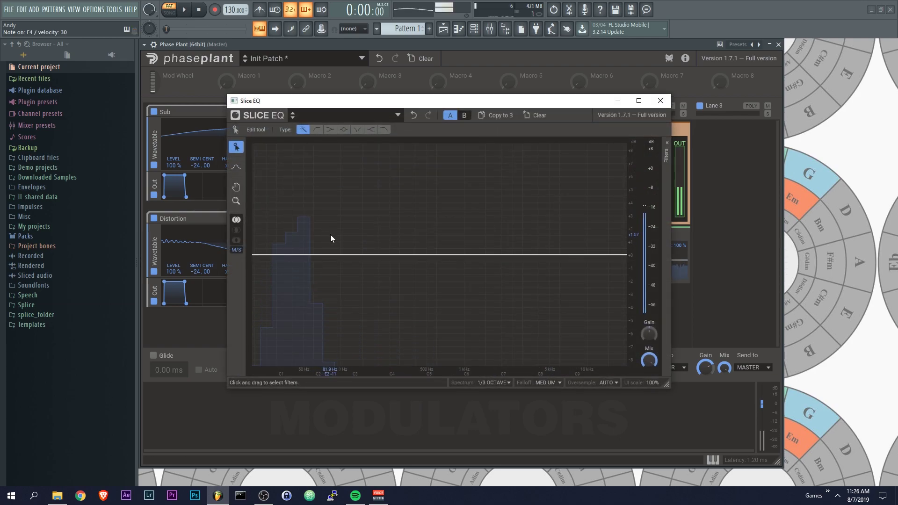
pyautogui.click(661, 100)
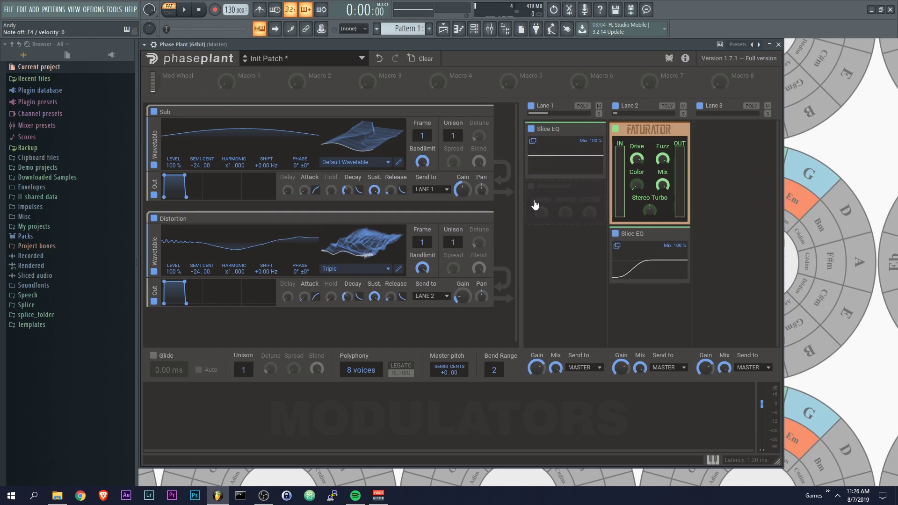
# - Add a peak node near 300 Hz to Lane 2's Slice EQ
pyautogui.click(645, 268)
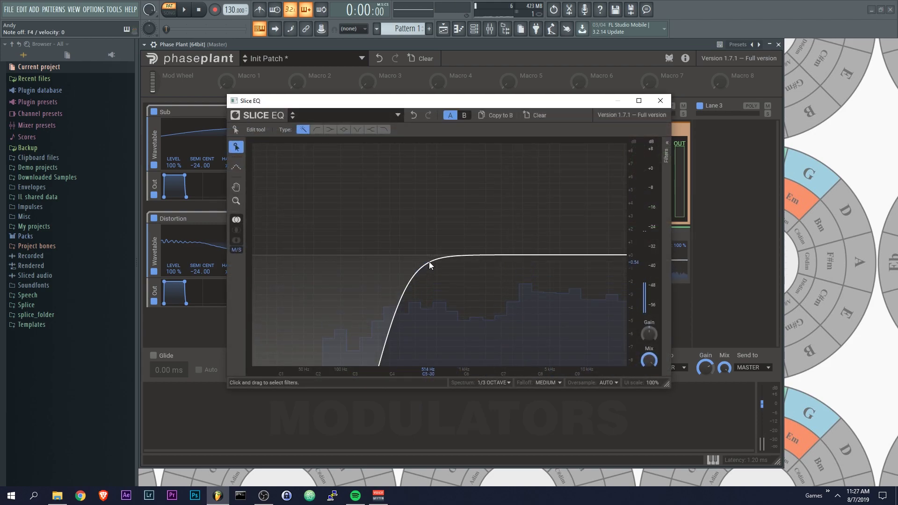
pyautogui.moveTo(444, 257); pyautogui.dragTo(411, 255)
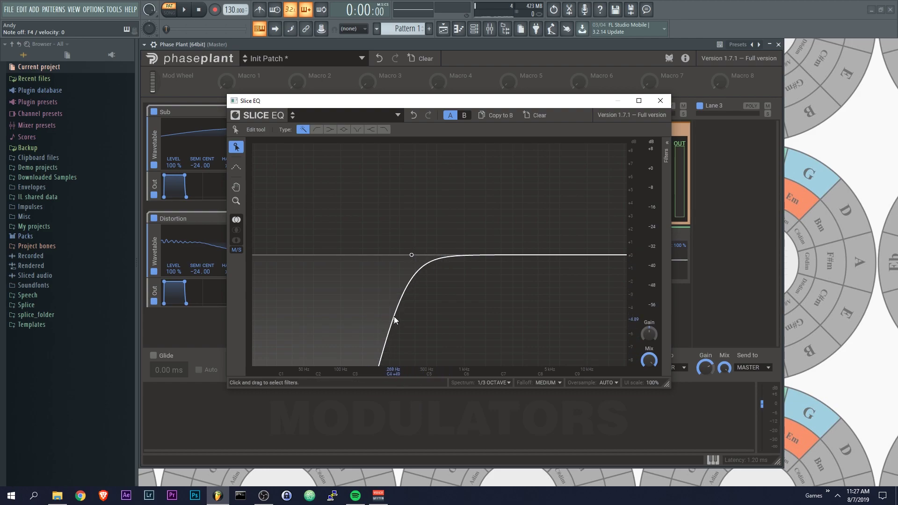
pyautogui.click(660, 101)
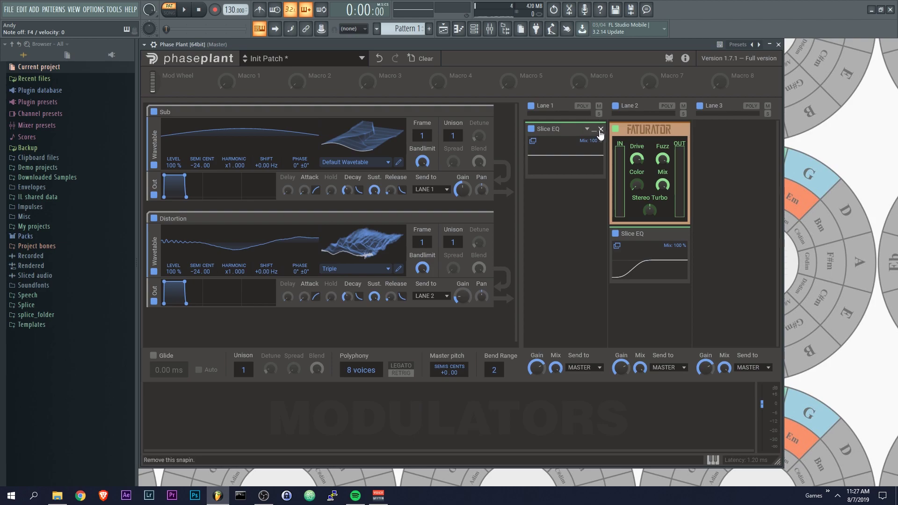
# - Replace Lane 1's Slice EQ with a Distortion effect
pyautogui.click(602, 130)
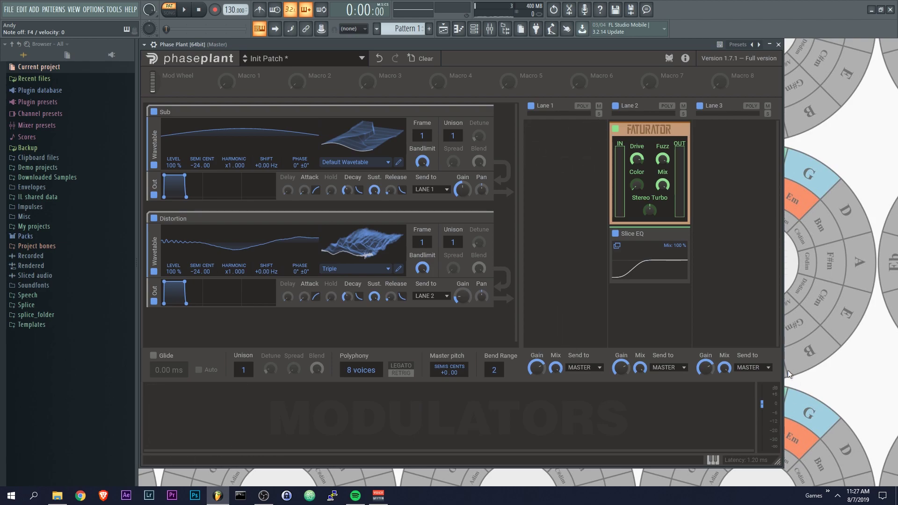
pyautogui.click(430, 189)
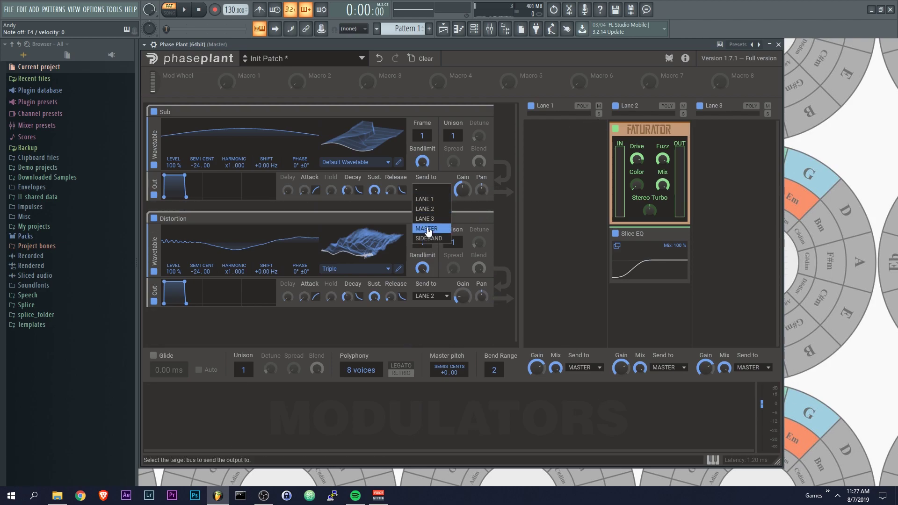
pyautogui.click(561, 146)
pyautogui.click(588, 252)
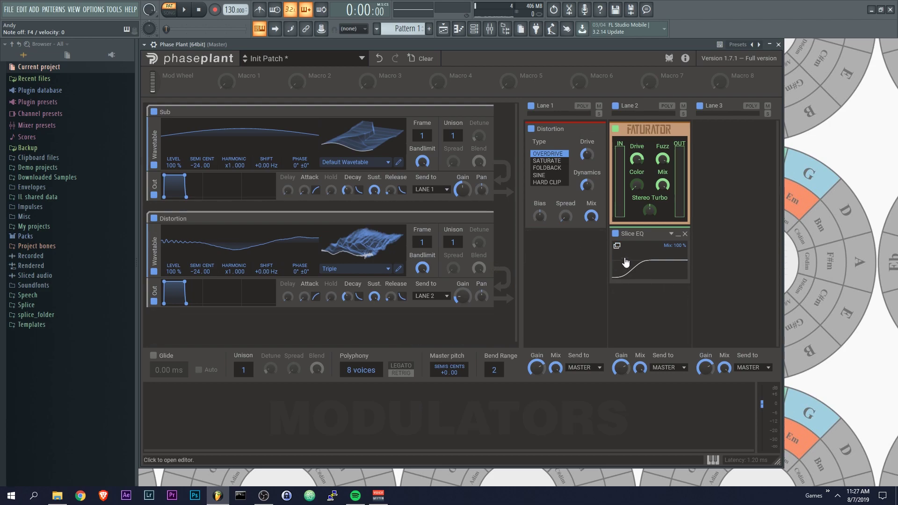
# - Send the Distortion oscillator to Lane 2 and keep Sub on Lane 1
pyautogui.click(435, 296)
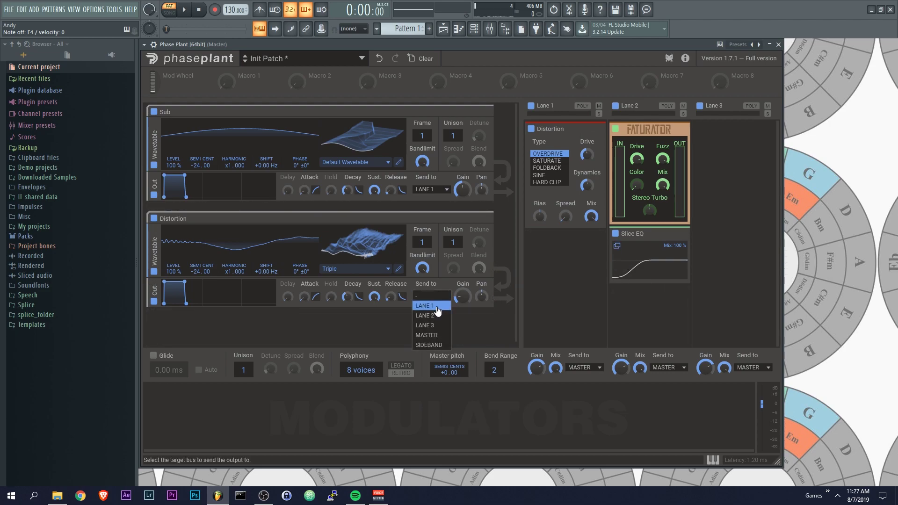
pyautogui.click(436, 314)
pyautogui.click(430, 189)
pyautogui.click(440, 209)
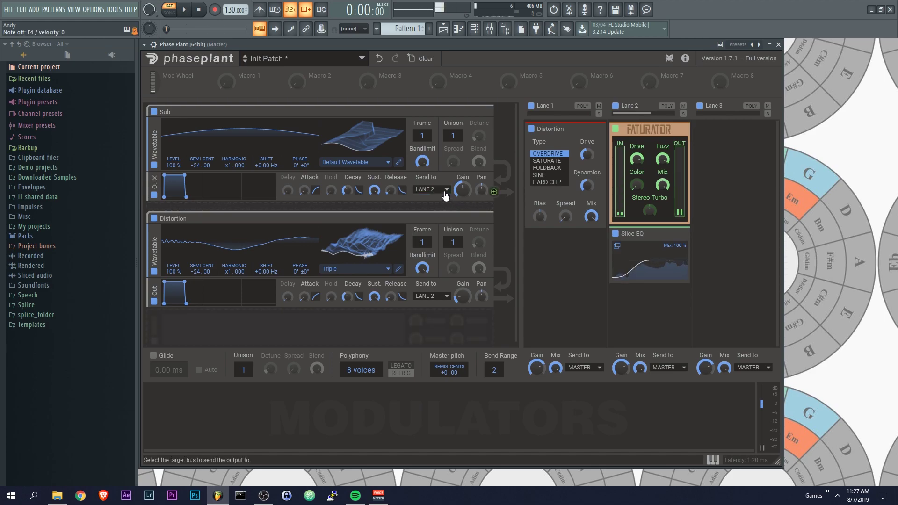
pyautogui.click(445, 191)
pyautogui.click(442, 199)
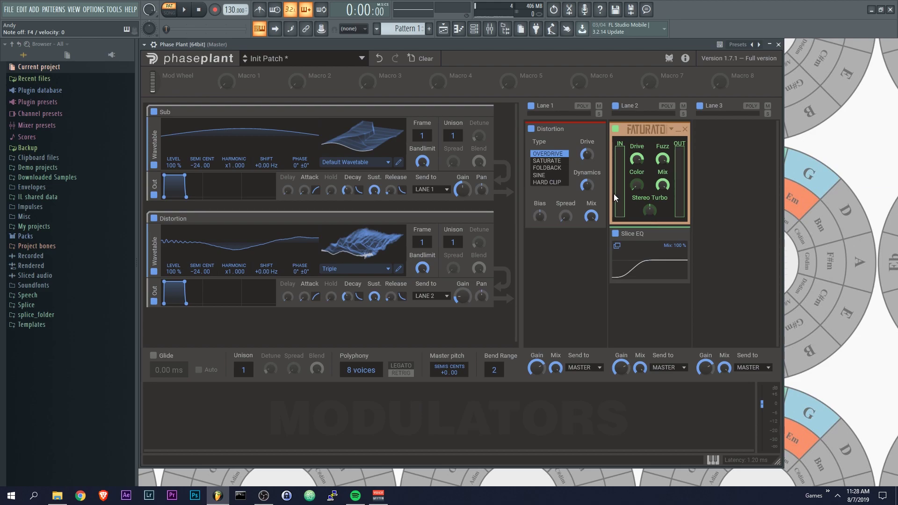
# - Set polyphony to 1 voice and audition notes with the Z and V keys
pyautogui.moveTo(441, 220); pyautogui.dragTo(494, 161)
pyautogui.moveTo(360, 376); pyautogui.dragTo(360, 393)
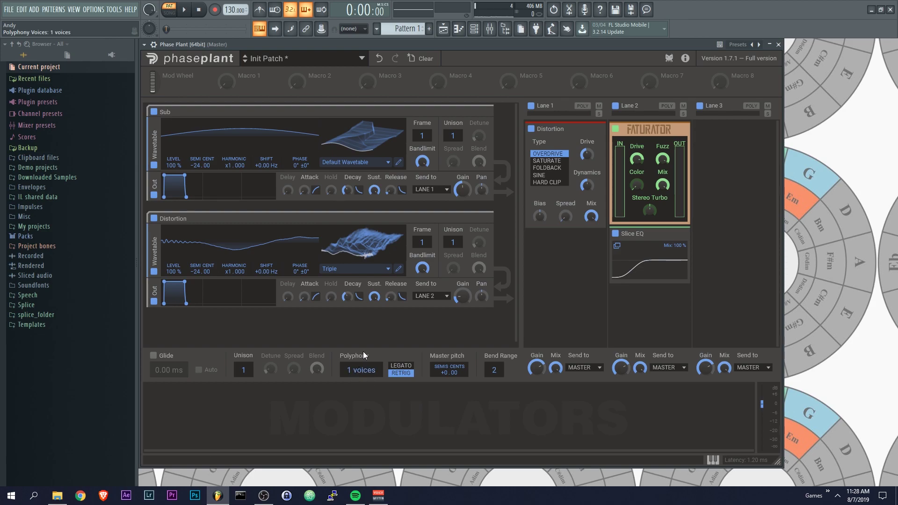
pyautogui.press('z')
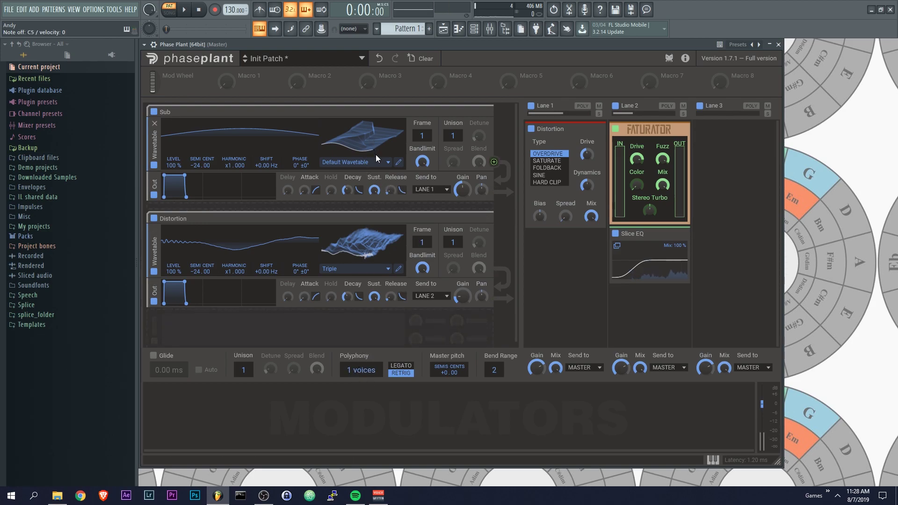
pyautogui.press('v')
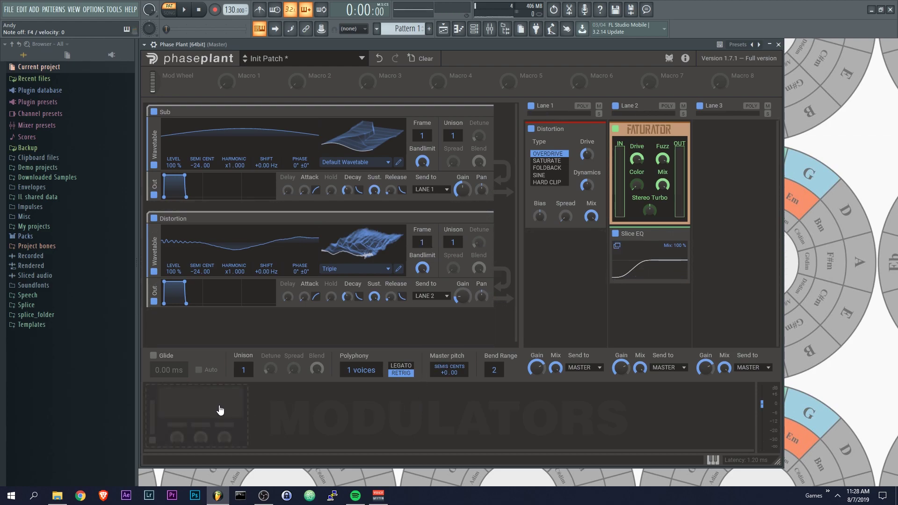
# - Add an LFO and route it to the Distortion oscillator's wavetable Frame
pyautogui.click(221, 410)
pyautogui.click(229, 405)
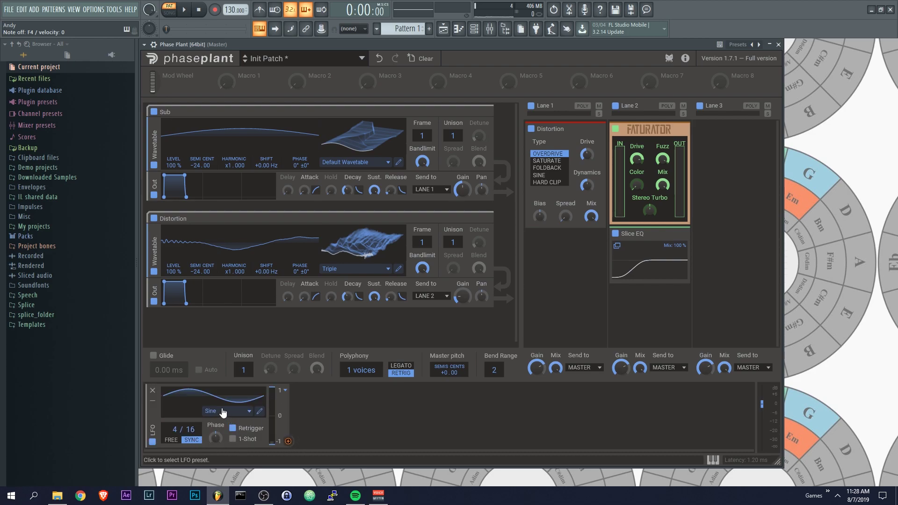
pyautogui.click(288, 441)
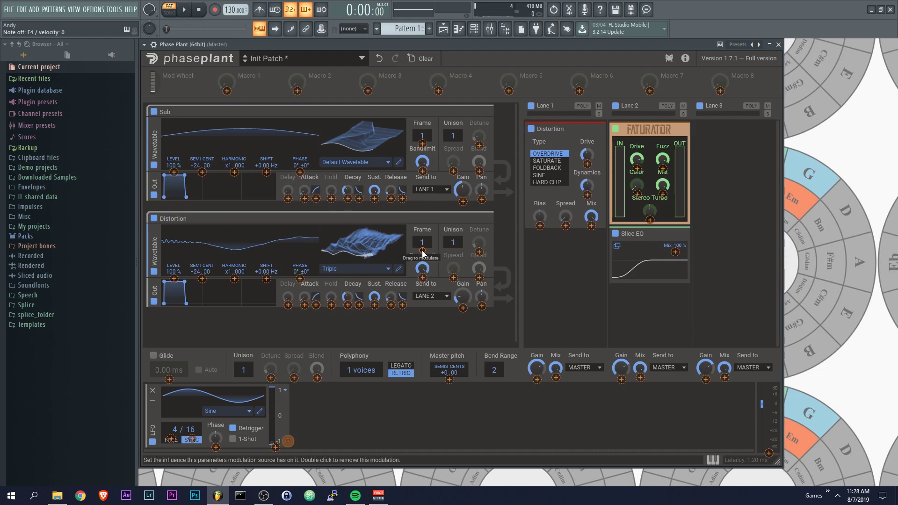
pyautogui.click(422, 253)
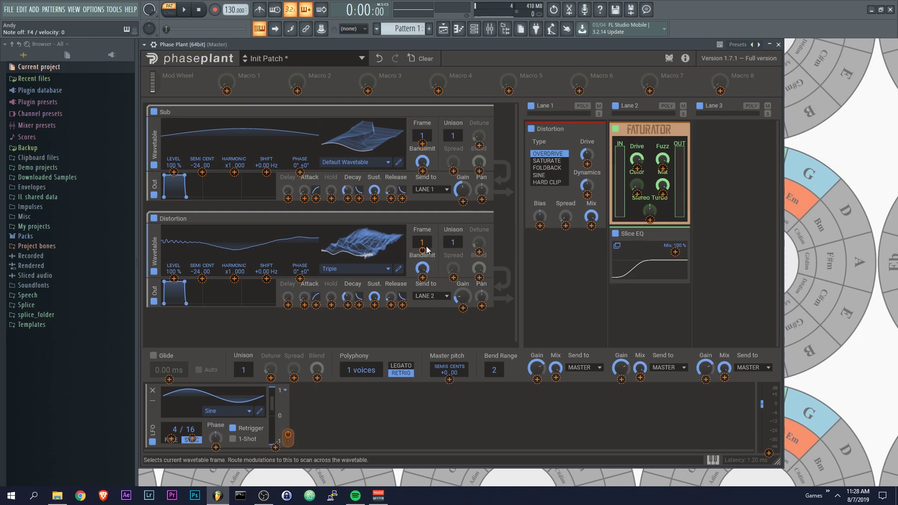
# - Reduce the LFO's Frame depth and set its synced rate to 8/16
pyautogui.moveTo(424, 251)
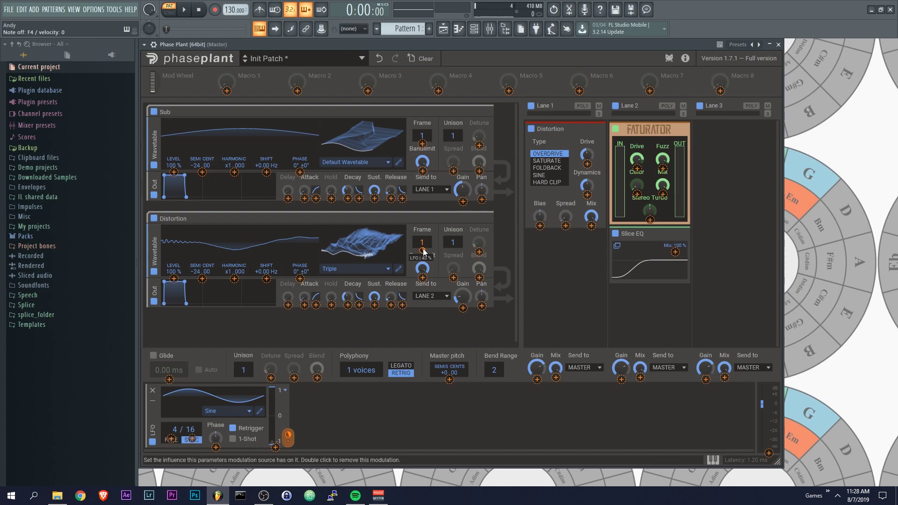
pyautogui.moveTo(424, 252); pyautogui.dragTo(423, 258)
pyautogui.moveTo(175, 429); pyautogui.dragTo(176, 422)
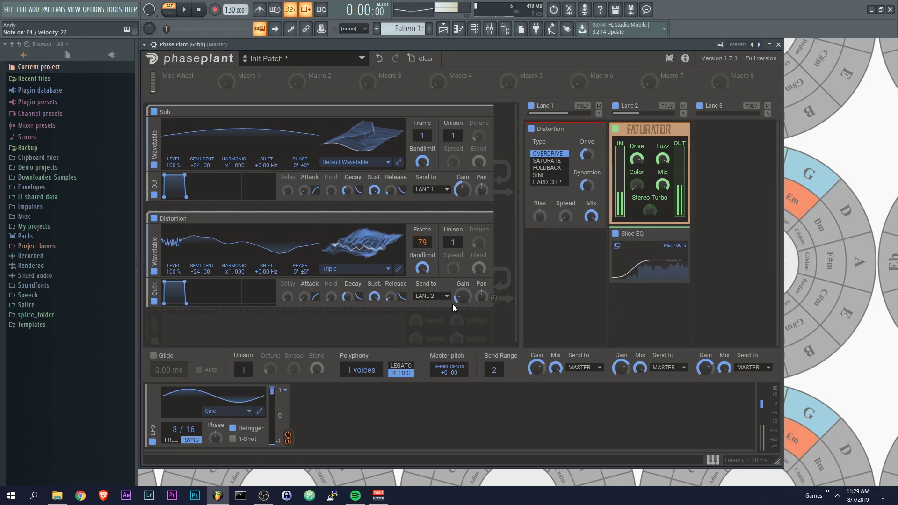
pyautogui.moveTo(461, 296)
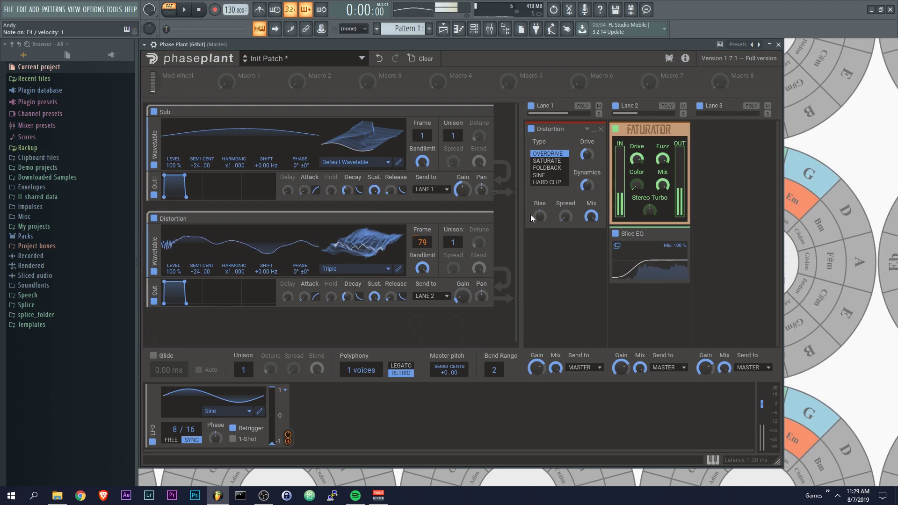
# - Add a Bitcrush after Lane 2's Slice EQ and lower its mix to about 57%
pyautogui.click(657, 301)
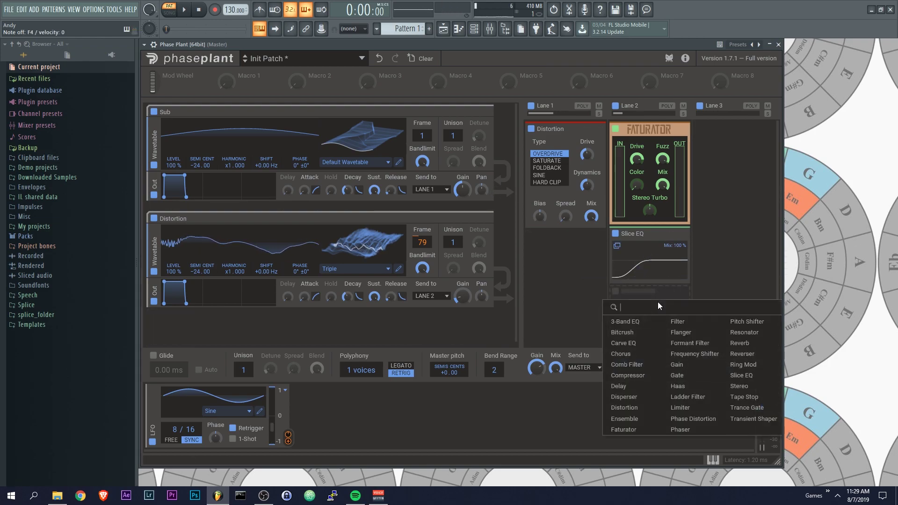
pyautogui.click(631, 333)
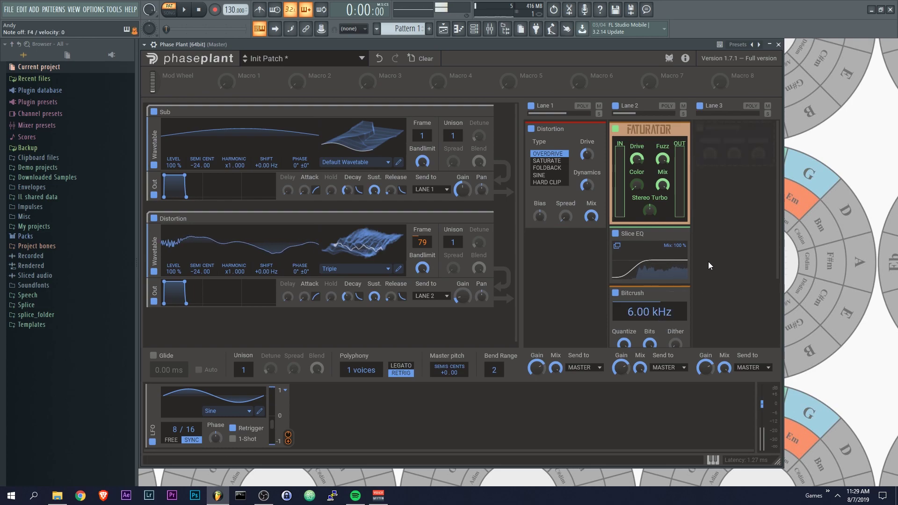
pyautogui.scroll(-2, 702, 265)
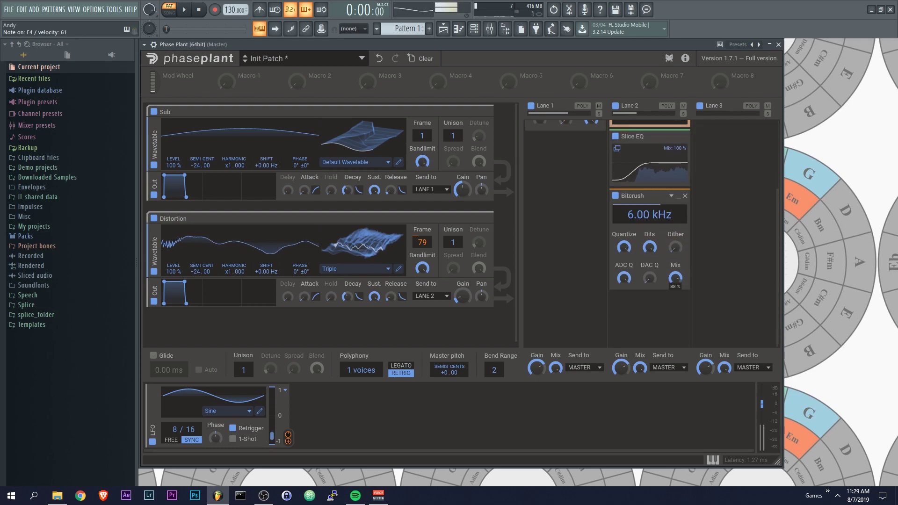
pyautogui.moveTo(675, 278); pyautogui.dragTo(675, 292)
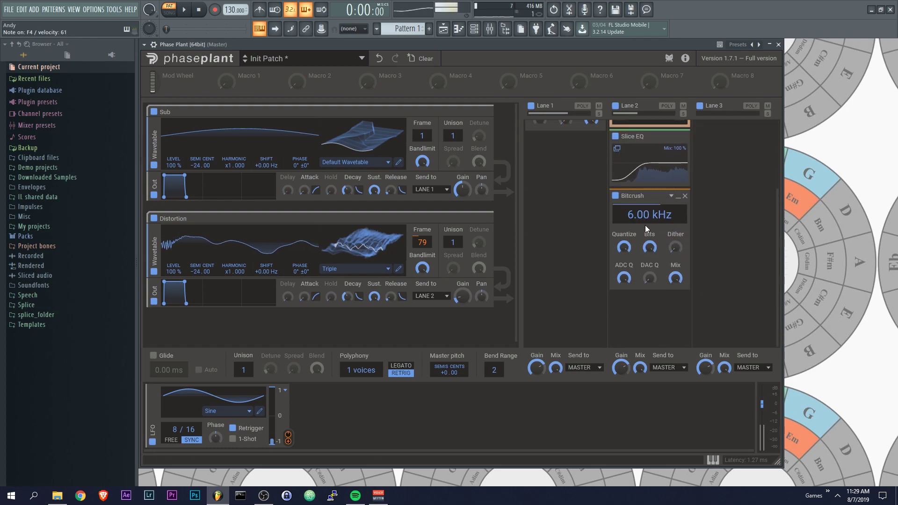
# - Set the Bitcrush frequency to 9.18 kHz and modulate it with the sine LFO at reduced depth
pyautogui.moveTo(645, 225)
pyautogui.mouseDown()
pyautogui.moveTo(645, 207)
pyautogui.moveTo(644, 257)
pyautogui.moveTo(644, 189)
pyautogui.moveTo(644, 210)
pyautogui.mouseUp()
pyautogui.moveTo(287, 442); pyautogui.dragTo(649, 215)
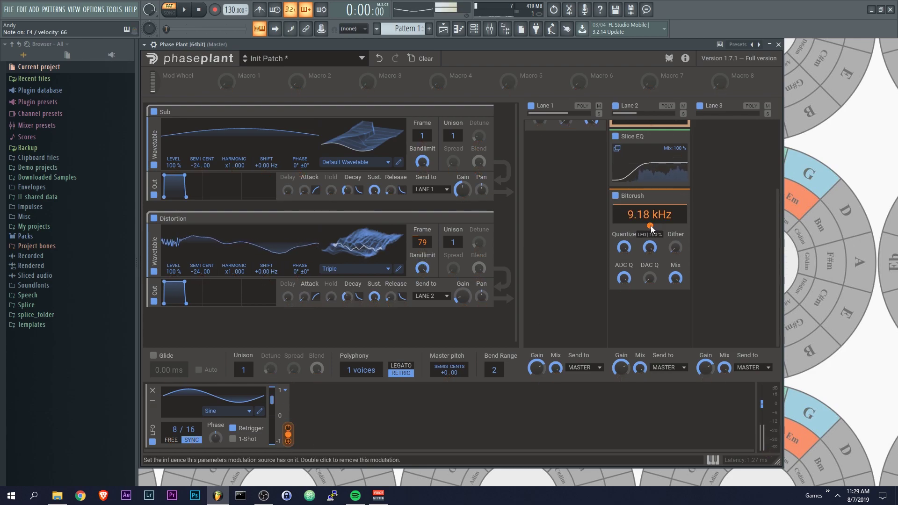
pyautogui.moveTo(651, 228); pyautogui.dragTo(651, 229)
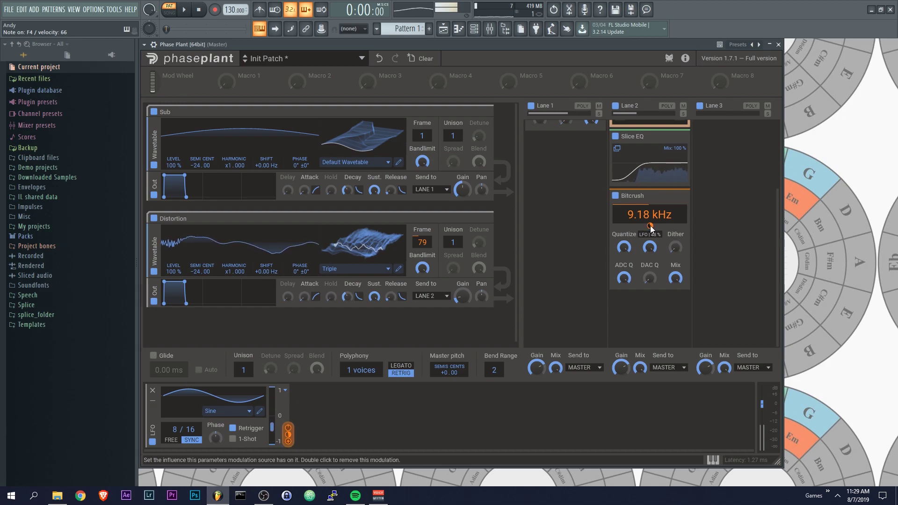
pyautogui.click(288, 441)
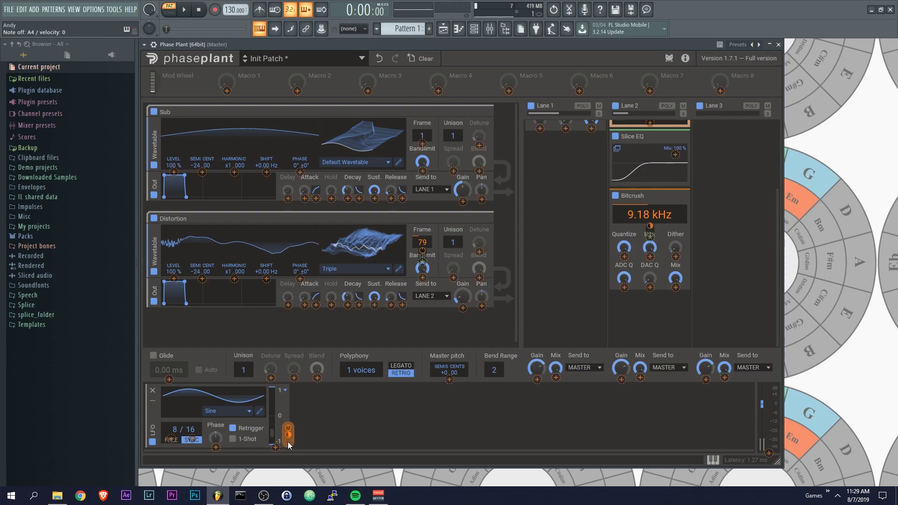
pyautogui.click(633, 356)
pyautogui.scroll(2, 596, 262)
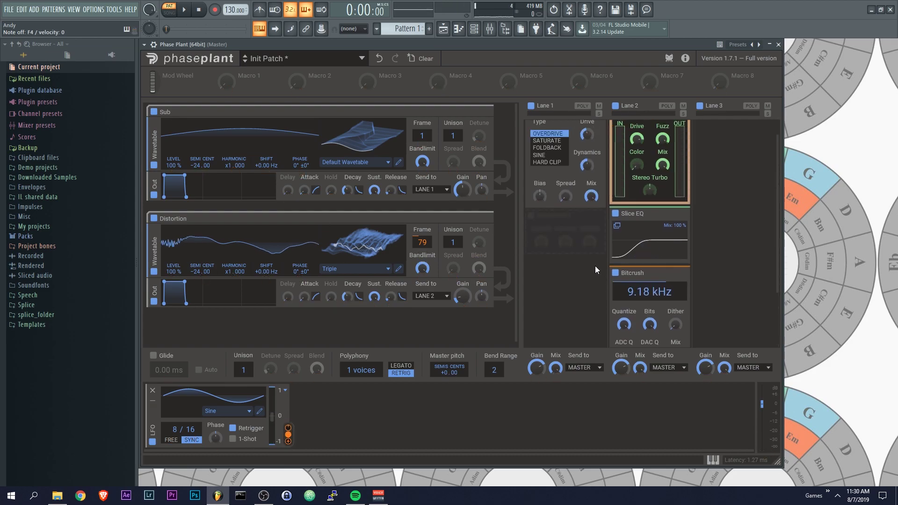
pyautogui.scroll(-2, 650, 262)
pyautogui.click(665, 310)
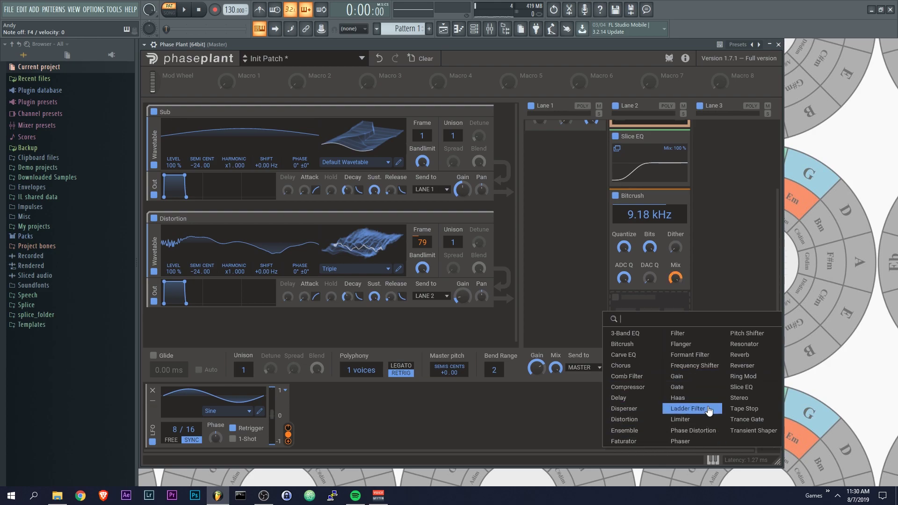
pyautogui.scroll(2, 585, 235)
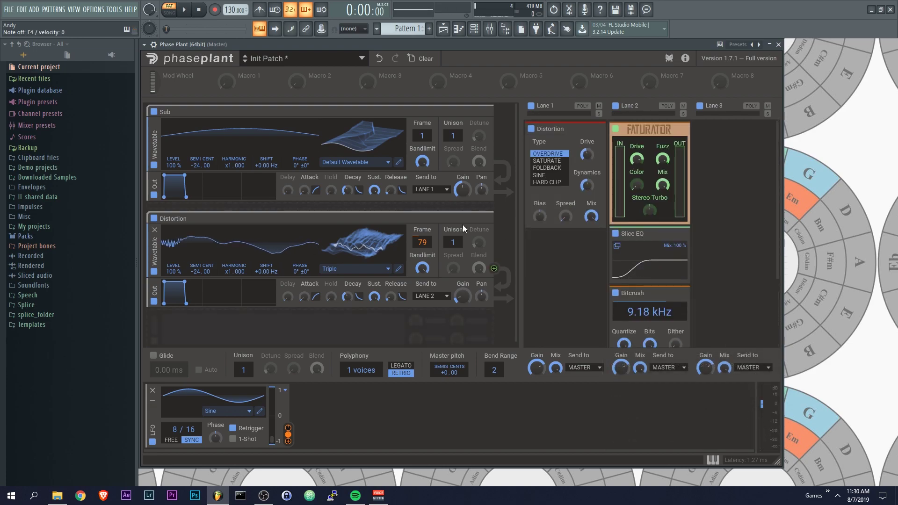
pyautogui.moveTo(536, 247)
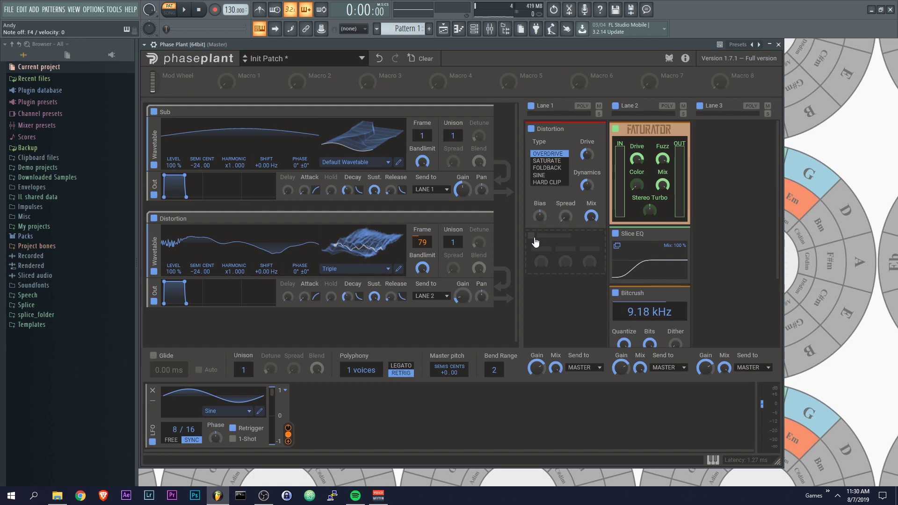
pyautogui.scroll(-3, 660, 232)
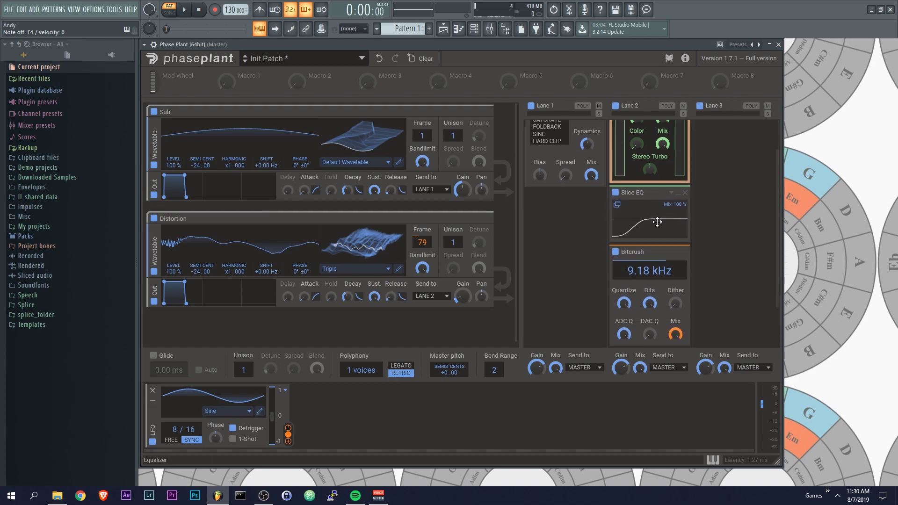
pyautogui.scroll(3, 653, 257)
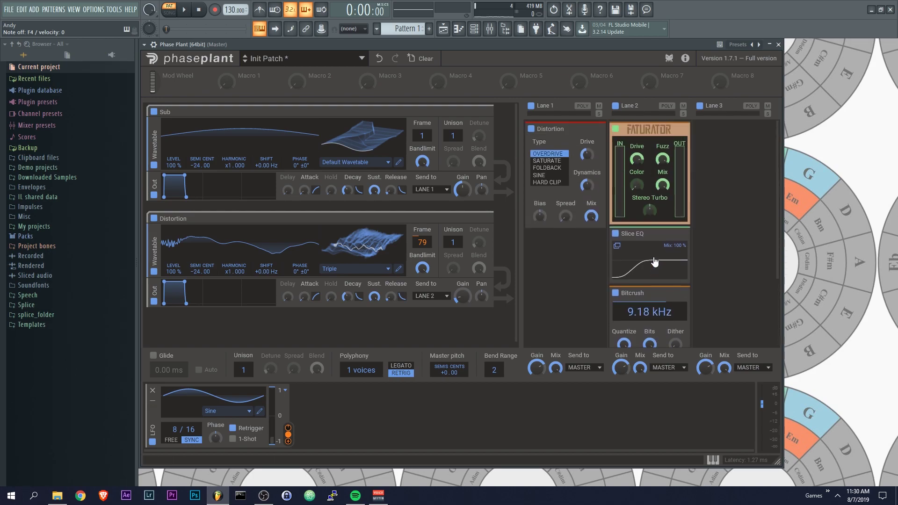